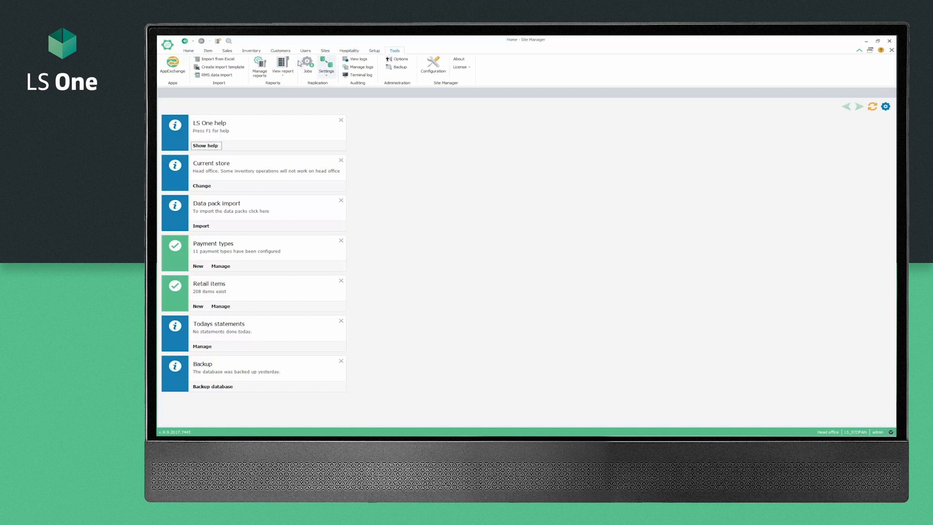
Open the report comparing monthly sales between stores and years, and set its start date to 01/05/2014.
{"action": "left_click", "coordinate": [283, 72]}
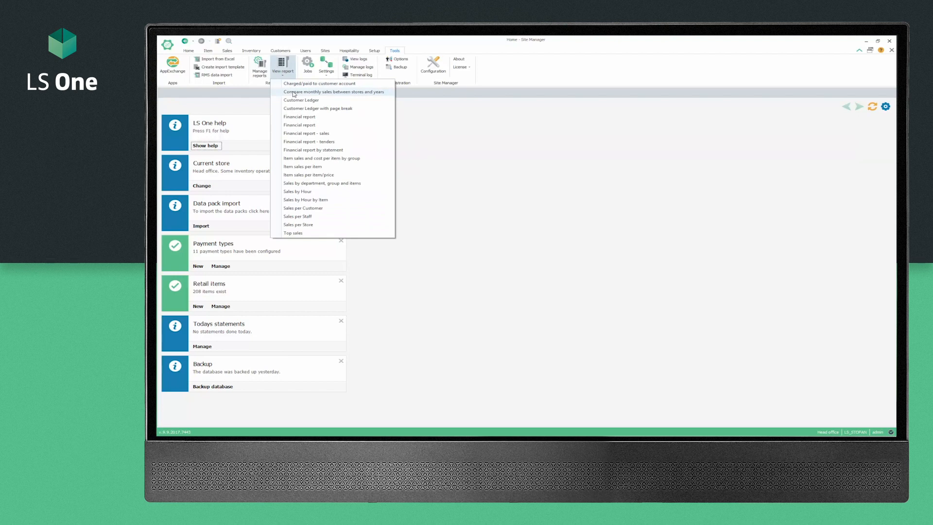
{"action": "left_click", "coordinate": [294, 93]}
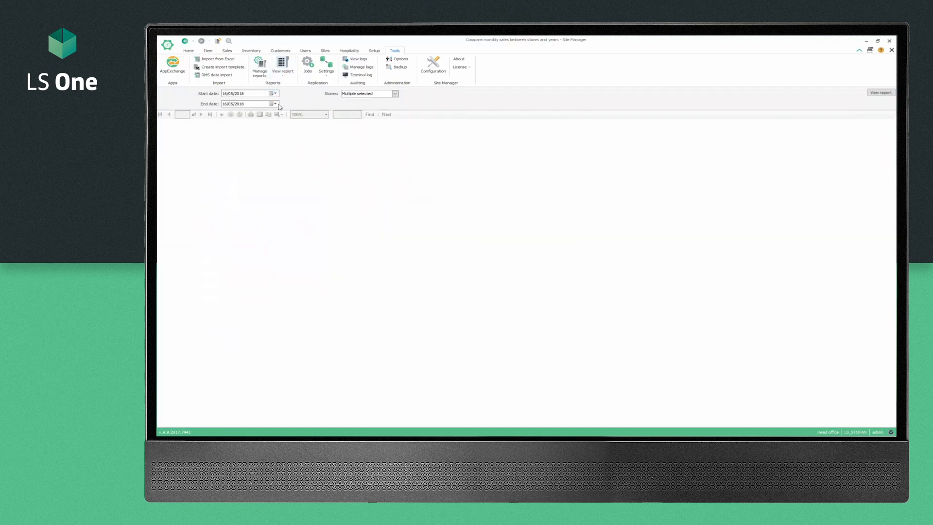
{"action": "left_click", "coordinate": [276, 93]}
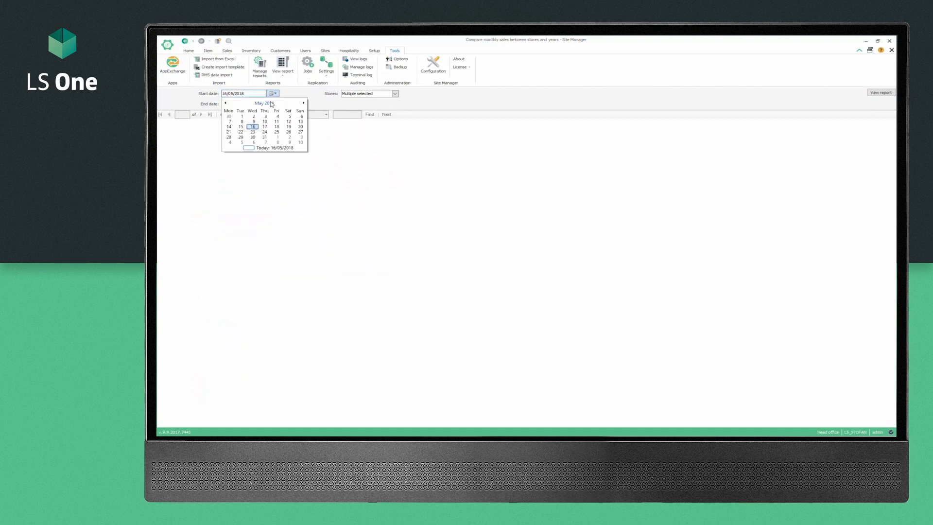
{"action": "left_click", "coordinate": [271, 103]}
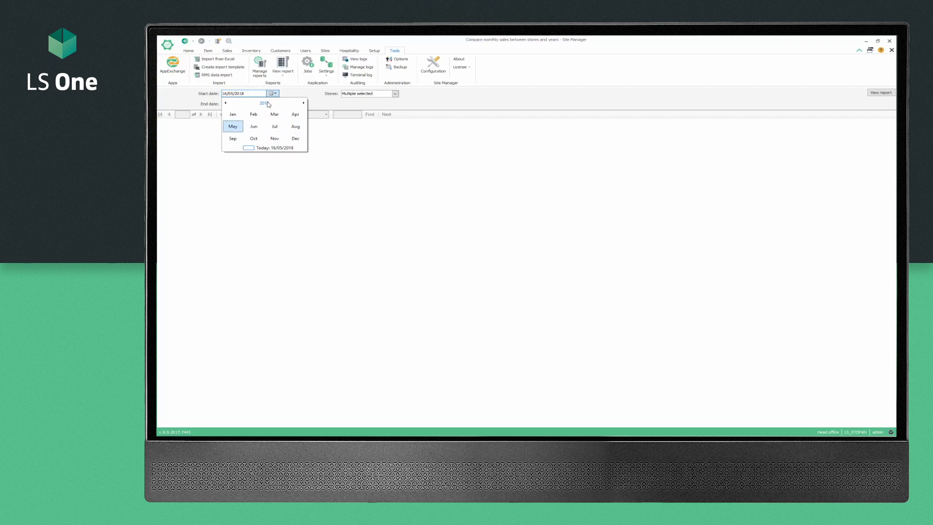
{"action": "left_click", "coordinate": [269, 103]}
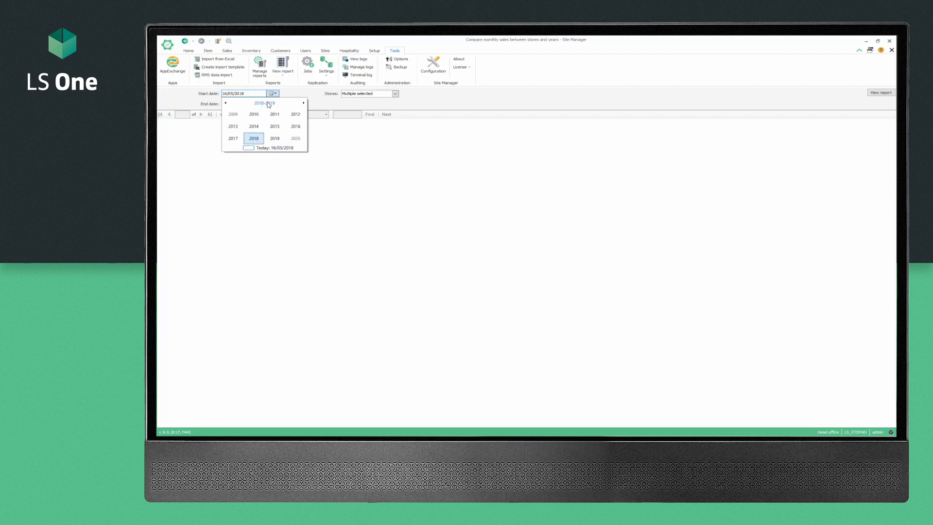
{"action": "left_click", "coordinate": [258, 128]}
{"action": "left_click", "coordinate": [238, 127]}
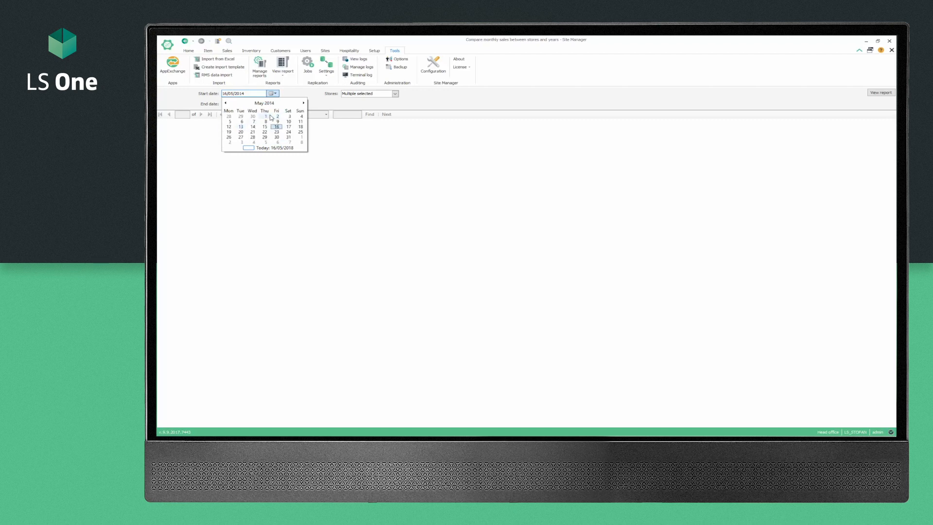
{"action": "left_click", "coordinate": [266, 117]}
{"action": "left_click", "coordinate": [270, 116]}
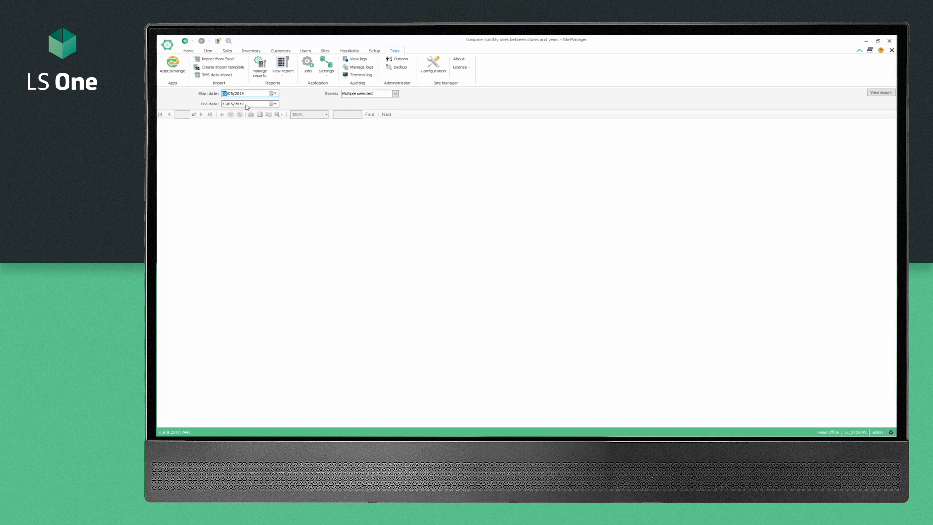
Check that Café Blue and Café Red are both included in the store selection and generate the report.
{"action": "left_click", "coordinate": [395, 94]}
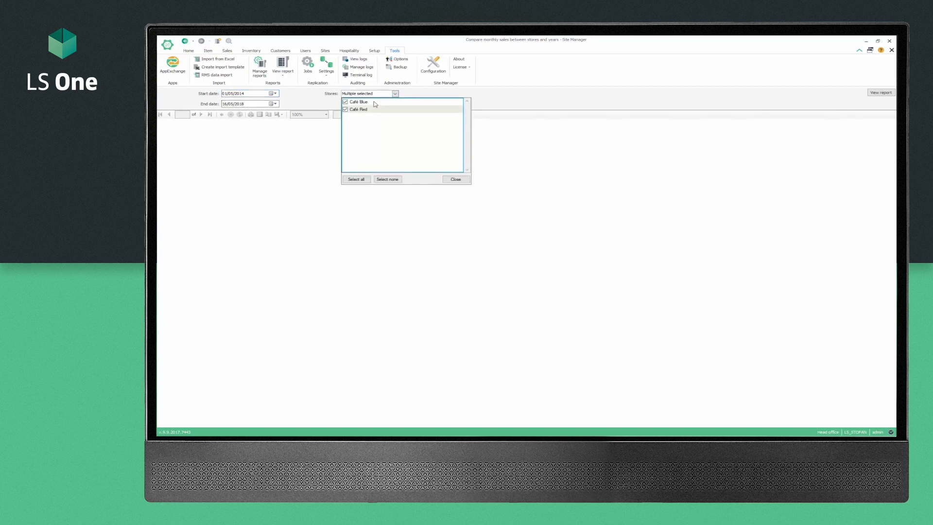
{"action": "left_click", "coordinate": [406, 96]}
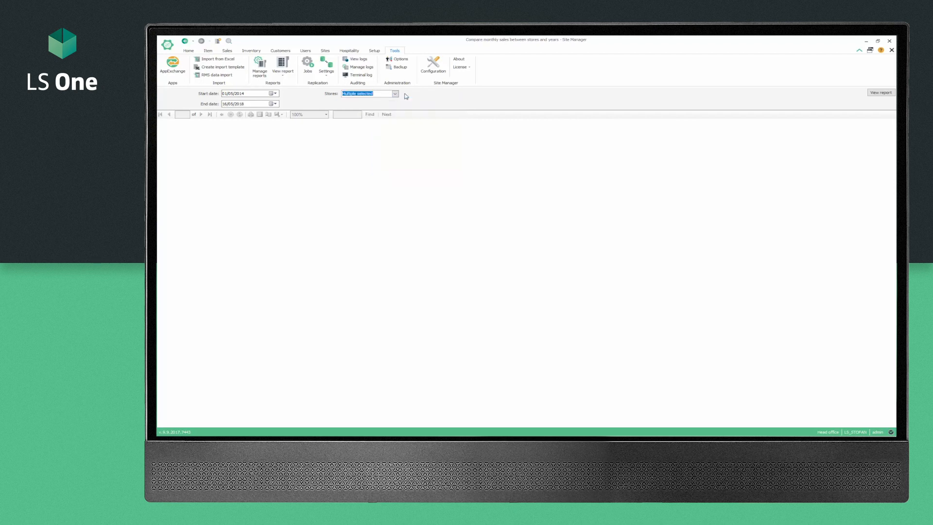
{"action": "left_click", "coordinate": [877, 94]}
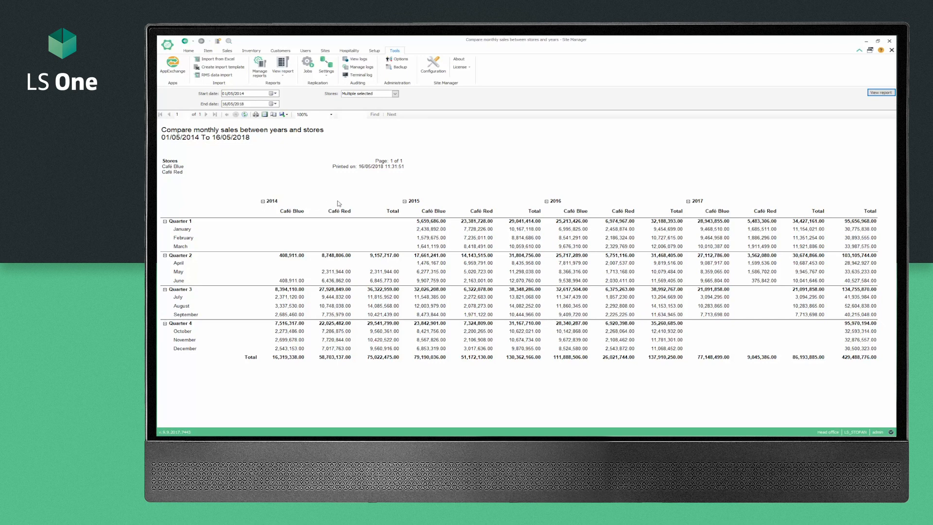
Collapse the 2014 and 2015 columns to their totals, and toggle the Quarter 1 month rows closed and open again.
{"action": "left_click", "coordinate": [263, 201]}
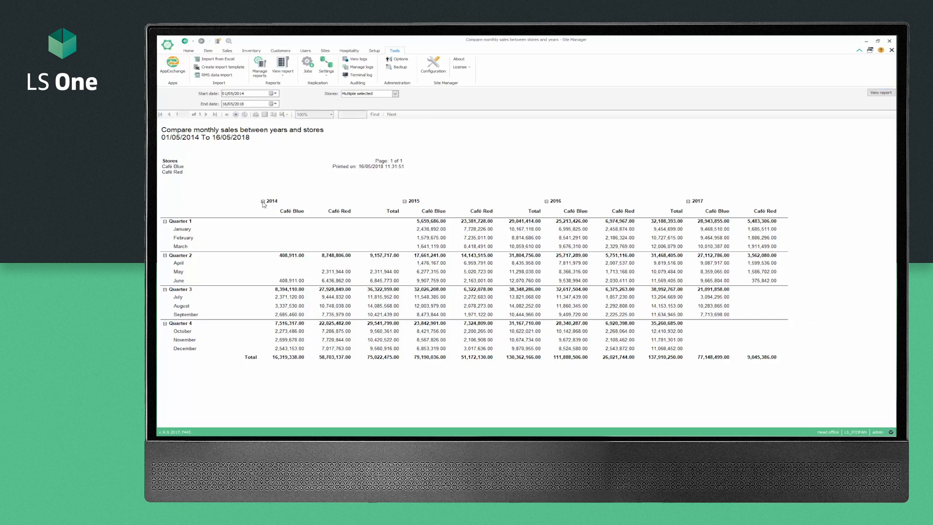
{"action": "left_click", "coordinate": [311, 201]}
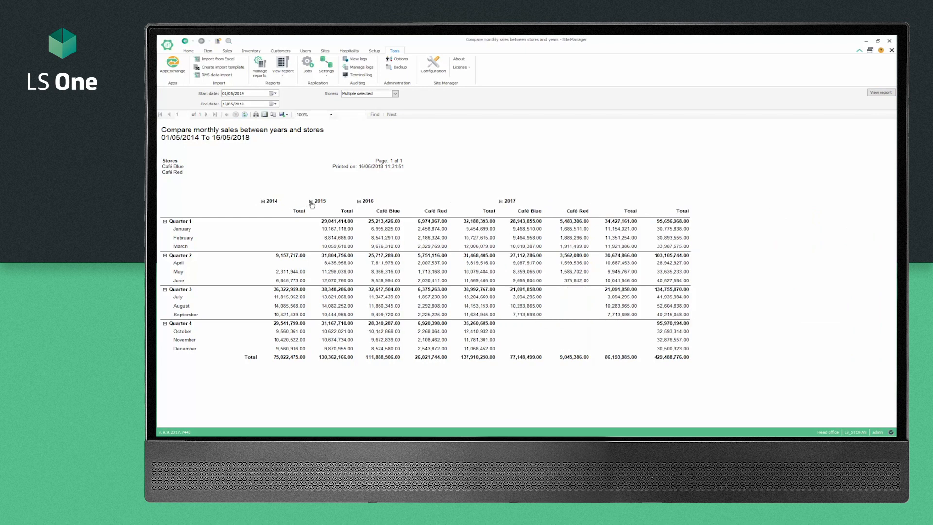
{"action": "left_click", "coordinate": [311, 201]}
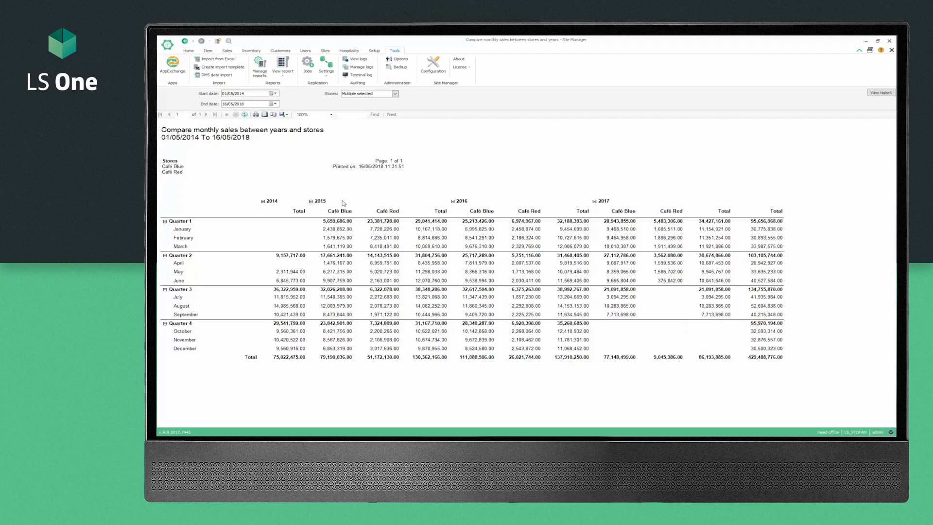
{"action": "left_click", "coordinate": [311, 201]}
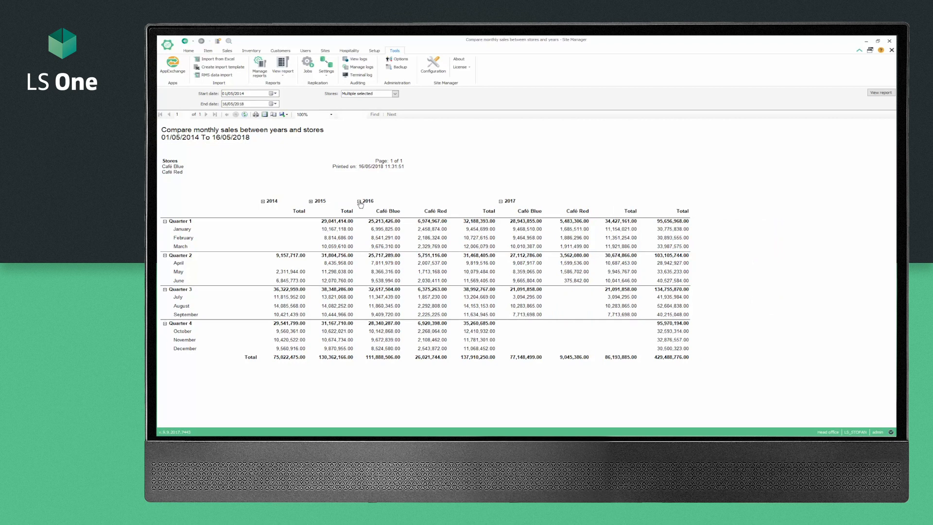
{"action": "left_click", "coordinate": [165, 222]}
{"action": "left_click", "coordinate": [165, 222]}
Exclude Café Red from the store selection so only Café Blue is included, and regenerate the report.
{"action": "left_click", "coordinate": [396, 93]}
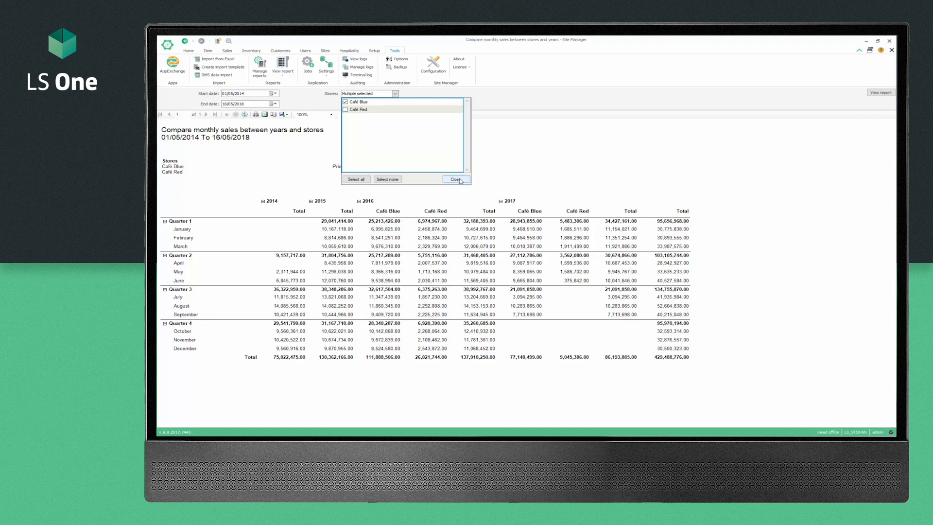
{"action": "left_click", "coordinate": [457, 180]}
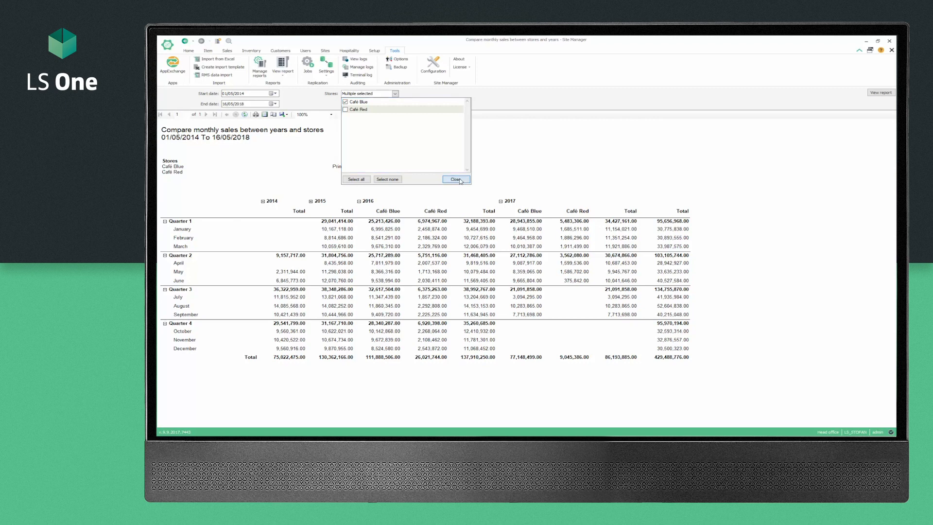
{"action": "left_click", "coordinate": [880, 93]}
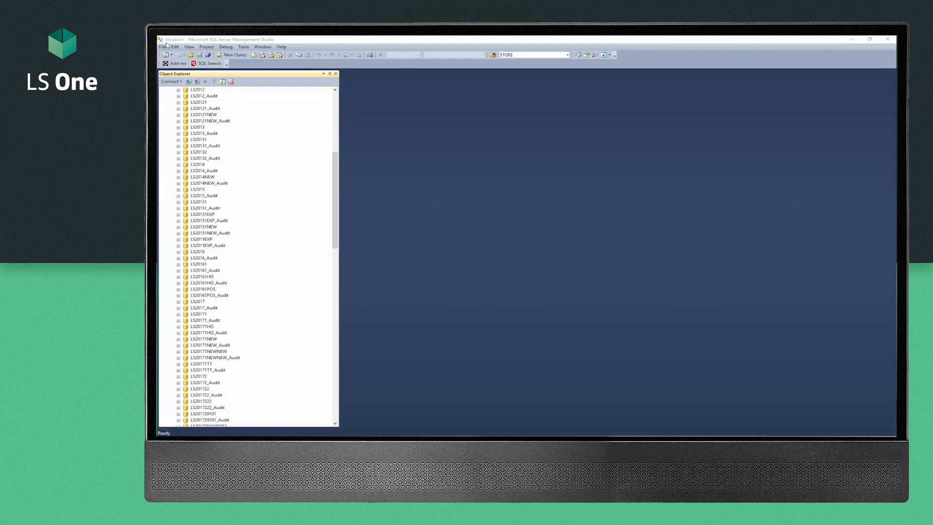
Open the existing Query.sql file in SQL Server Management Studio.
{"action": "left_click", "coordinate": [163, 47]}
{"action": "mouse_move", "coordinate": [204, 79]}
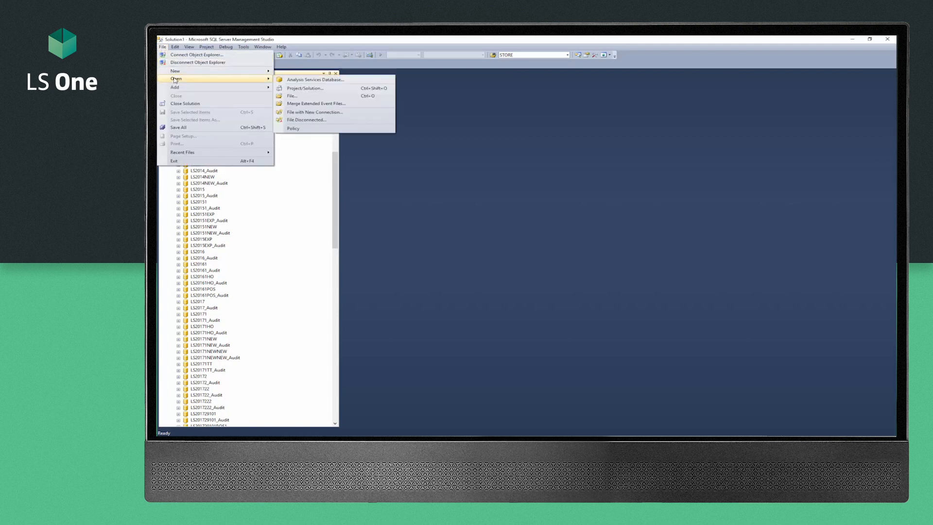
{"action": "left_click", "coordinate": [305, 99]}
{"action": "left_click", "coordinate": [461, 190]}
{"action": "left_click", "coordinate": [541, 259]}
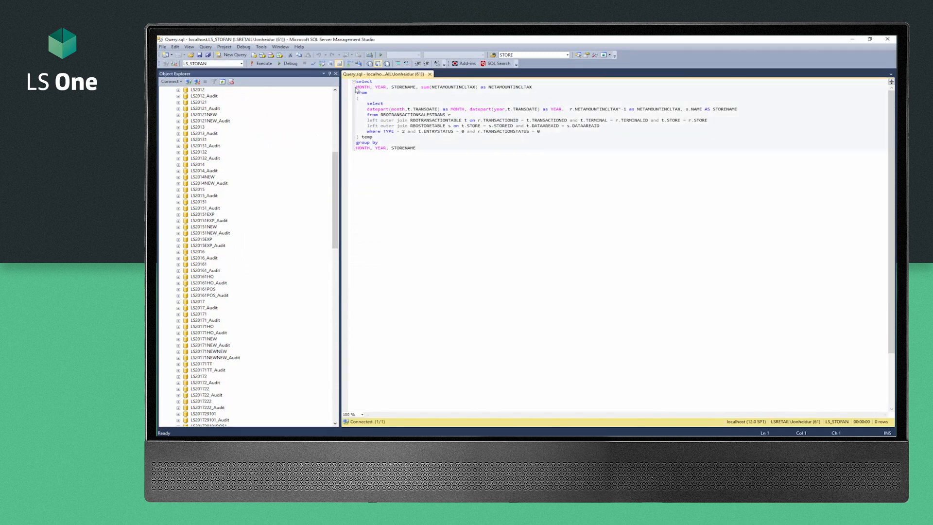
Examine the query's selected columns, including NETAMOUNTINCLTAX, and its source tables RBOTRANSACTIONSALESTRANS, RBOTRANSACTIONTABLE and RBOSTORETABLE.
{"action": "left_click_drag", "start_coordinate": [370, 88], "coordinate": [356, 88]}
{"action": "left_click", "coordinate": [375, 87]}
{"action": "left_click_drag", "start_coordinate": [532, 88], "coordinate": [488, 88]}
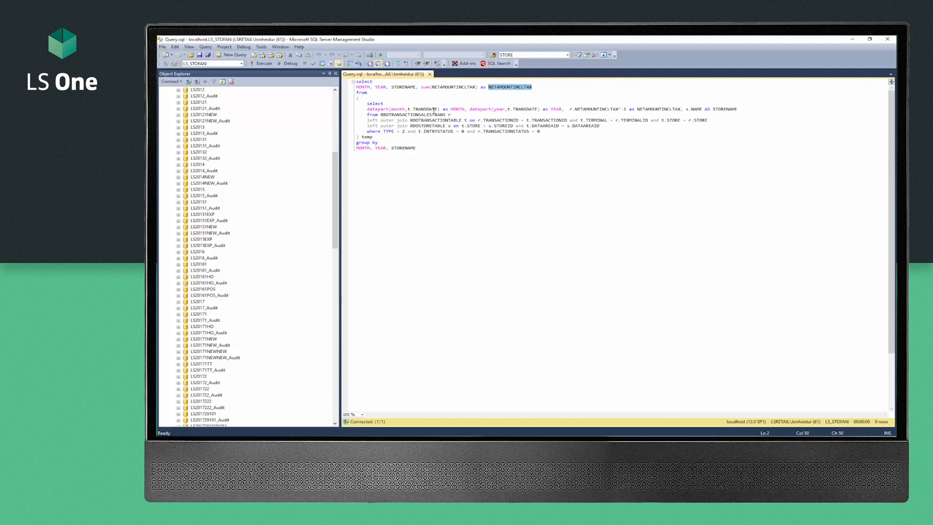
{"action": "left_click_drag", "start_coordinate": [367, 115], "coordinate": [467, 120]}
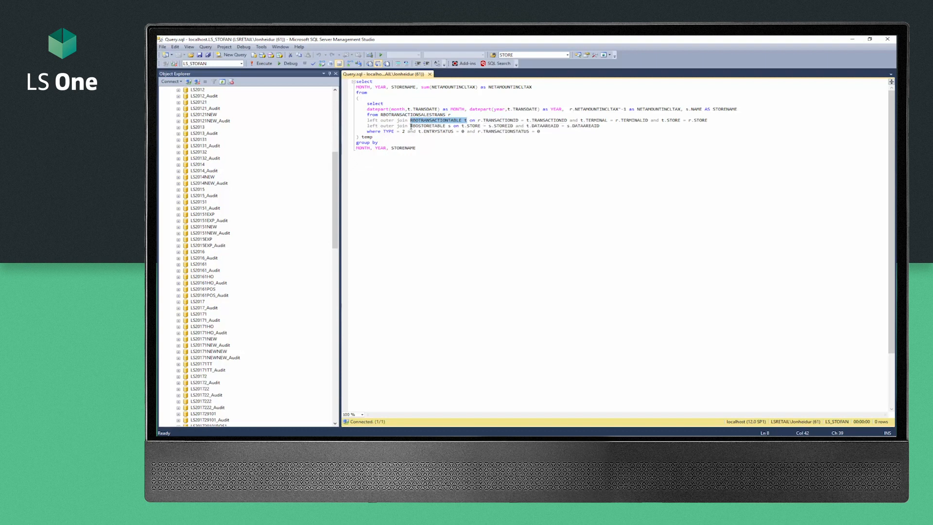
{"action": "left_click_drag", "start_coordinate": [410, 126], "coordinate": [457, 125]}
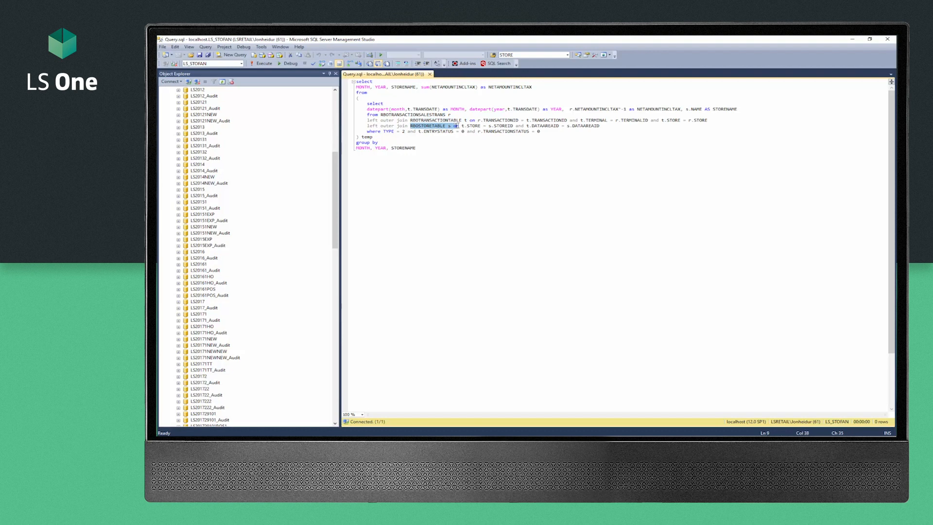
{"action": "left_click", "coordinate": [444, 152]}
Execute the monthly sales query on the LS_STOFAN database, review its result rows and minimize the window.
{"action": "left_click", "coordinate": [262, 64]}
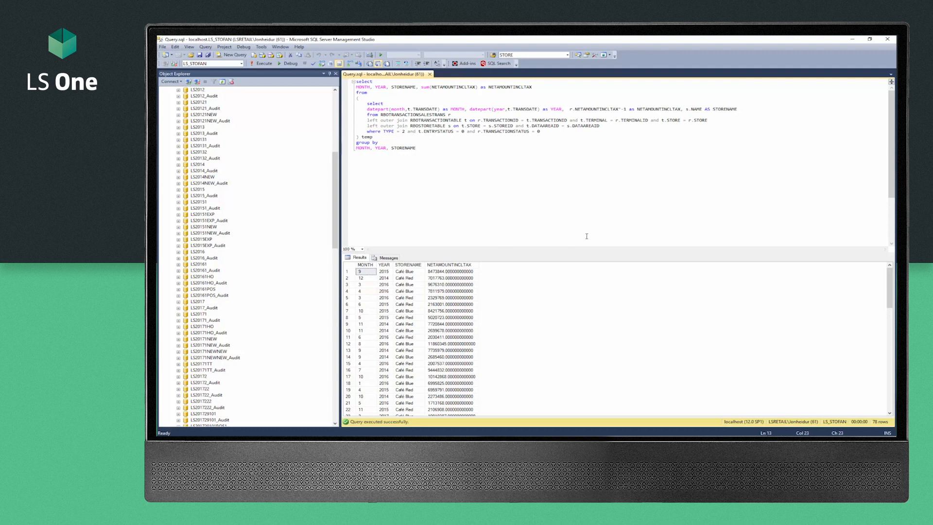
{"action": "left_click", "coordinate": [854, 40]}
{"action": "left_click", "coordinate": [853, 41]}
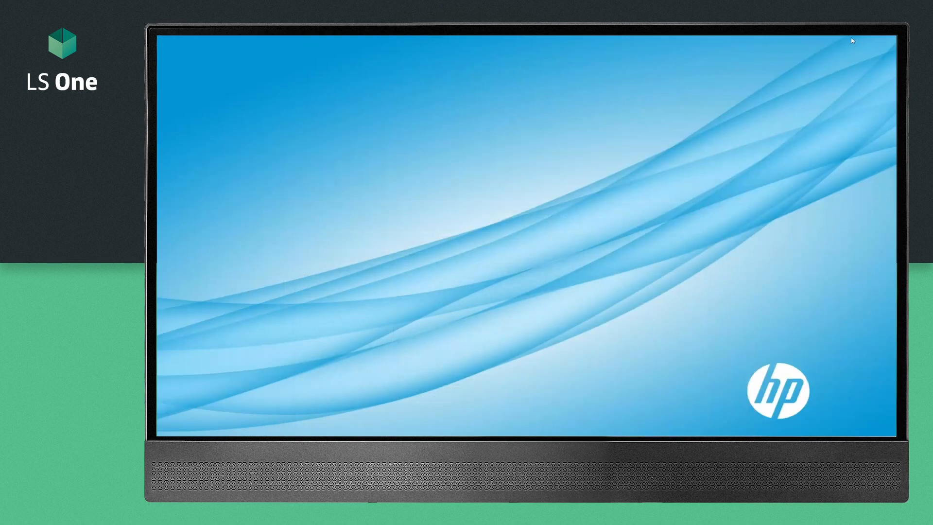